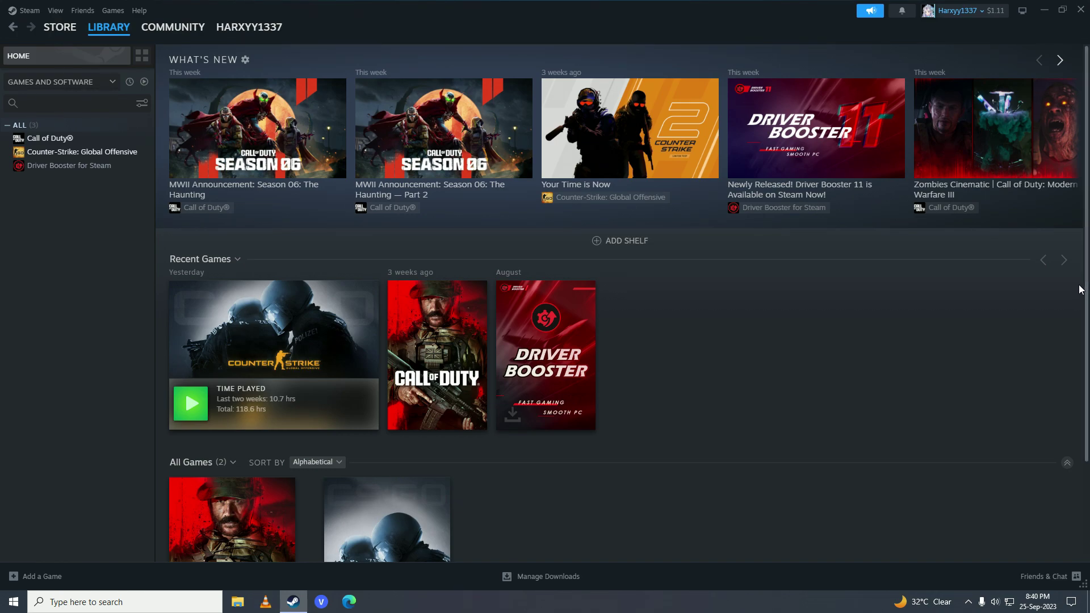
- Open the Friends & Chat window and set the status to Away
click(1047, 578)
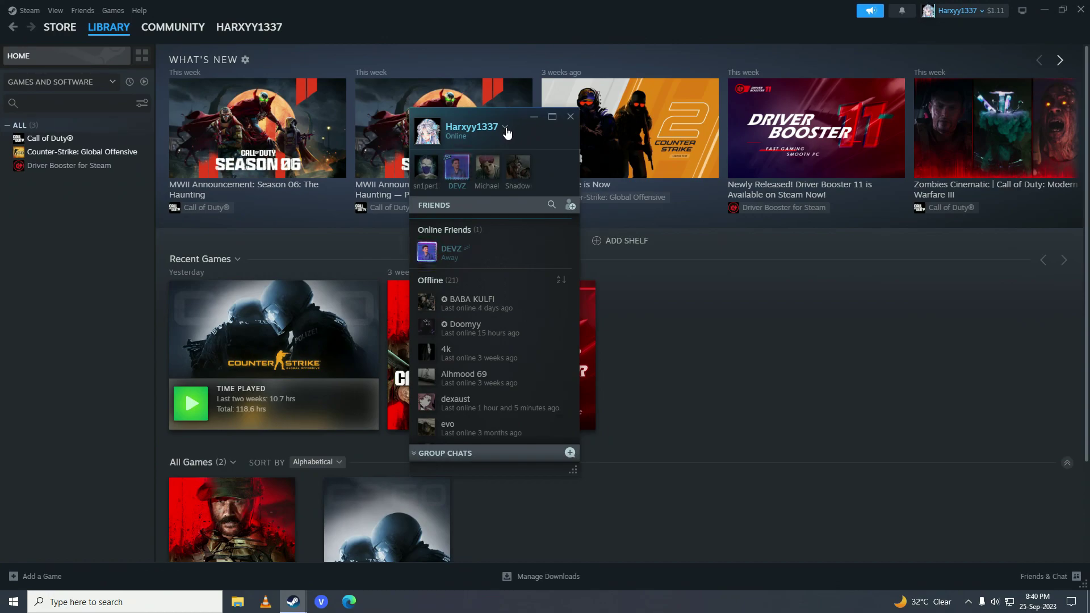
click(506, 130)
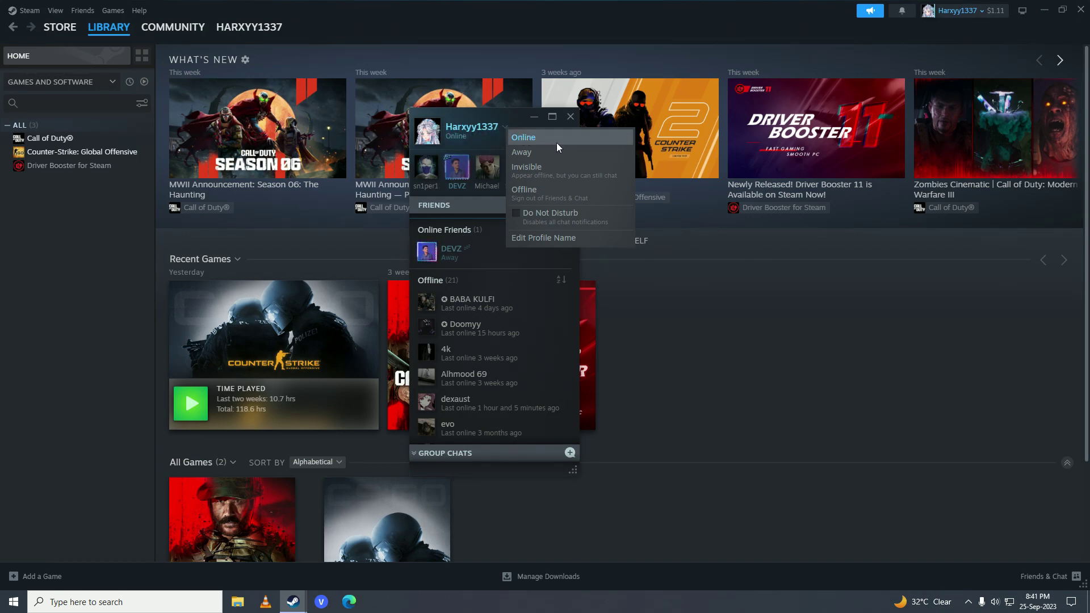
click(538, 155)
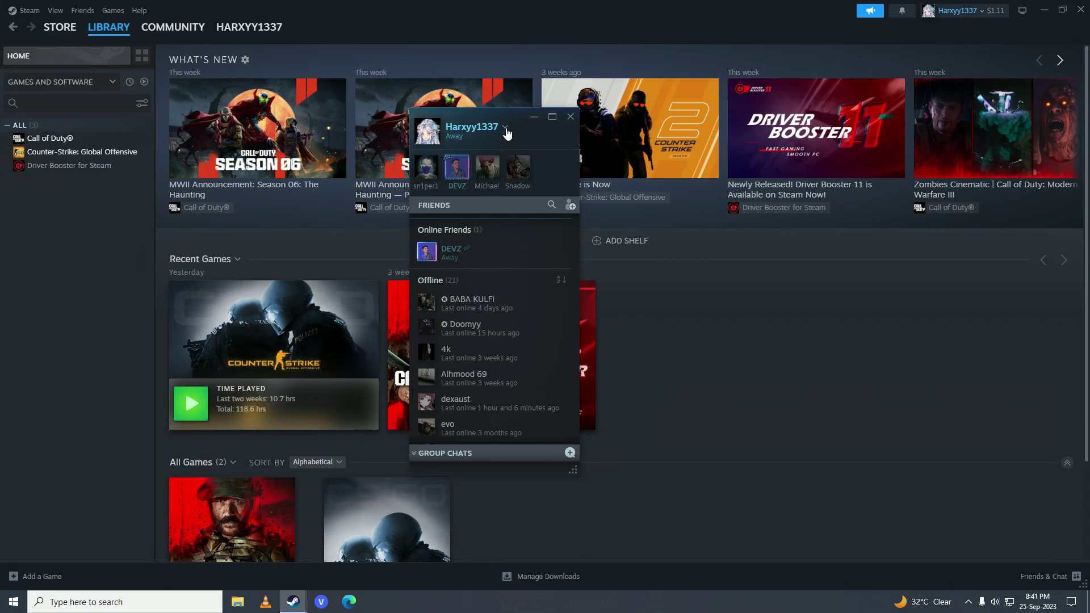
- Change the status from Away to Invisible, then reopen the status choices
click(502, 125)
click(547, 168)
click(490, 129)
click(551, 194)
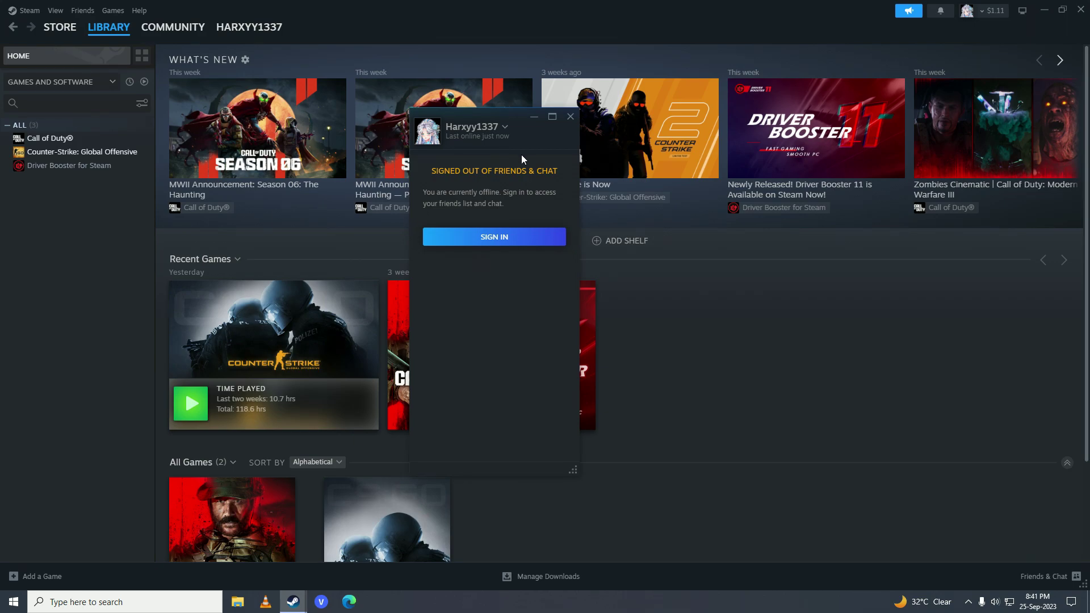
click(515, 239)
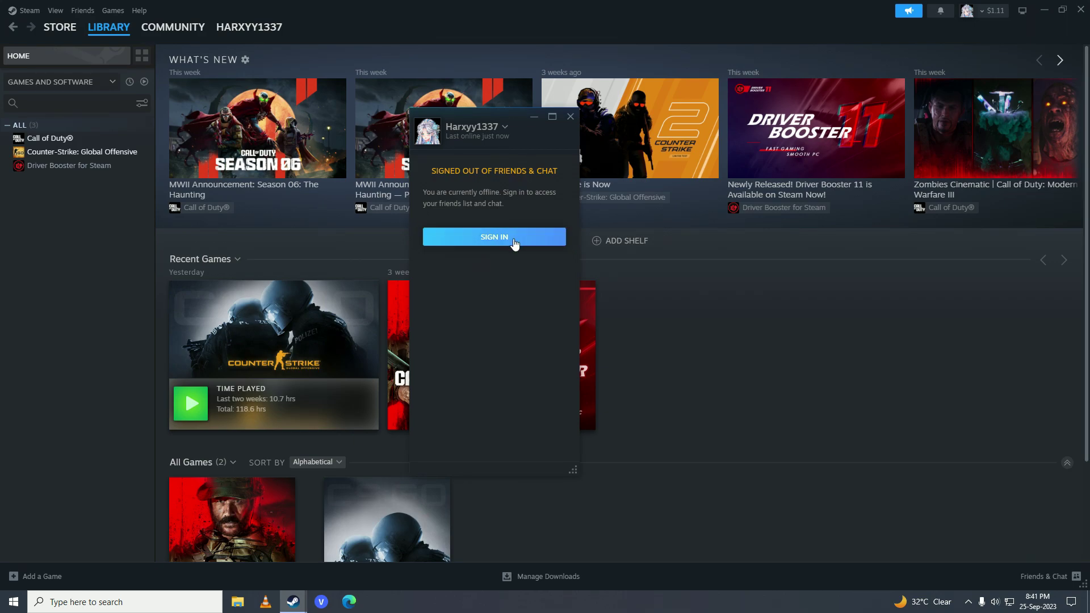
click(505, 126)
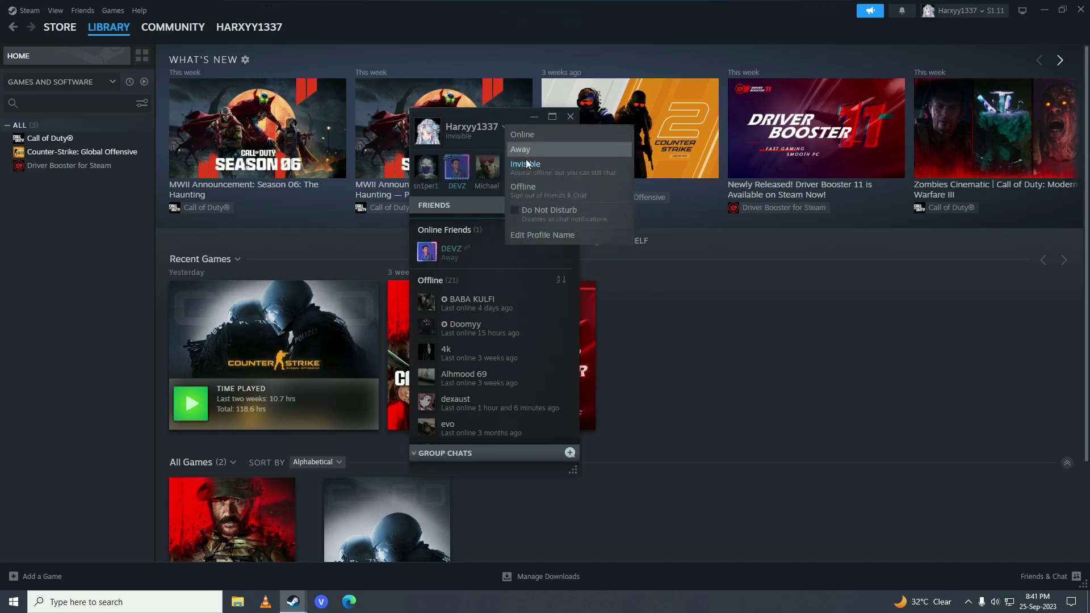
click(535, 169)
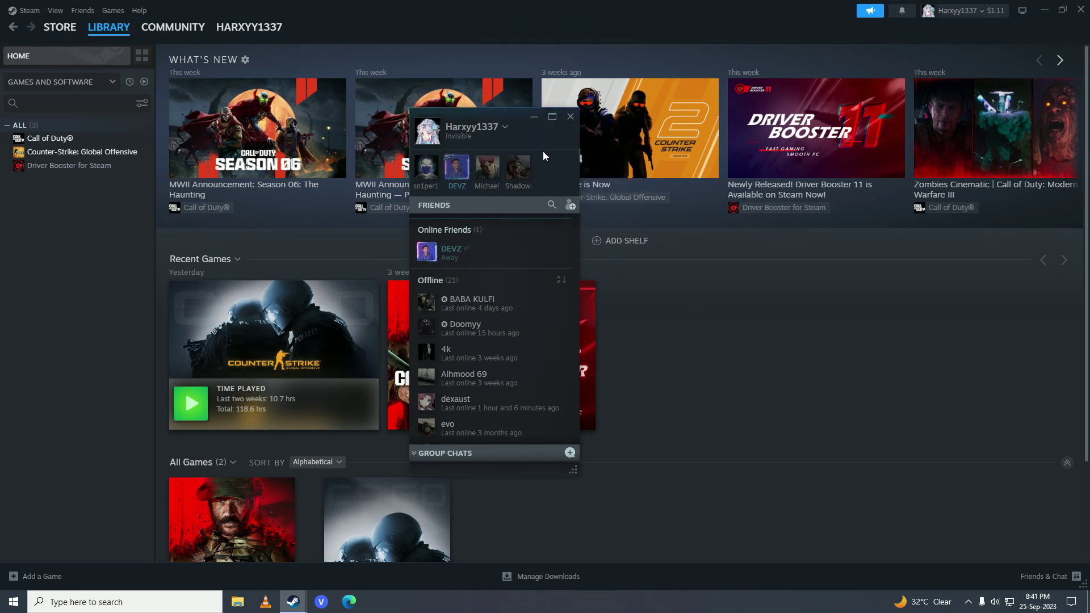